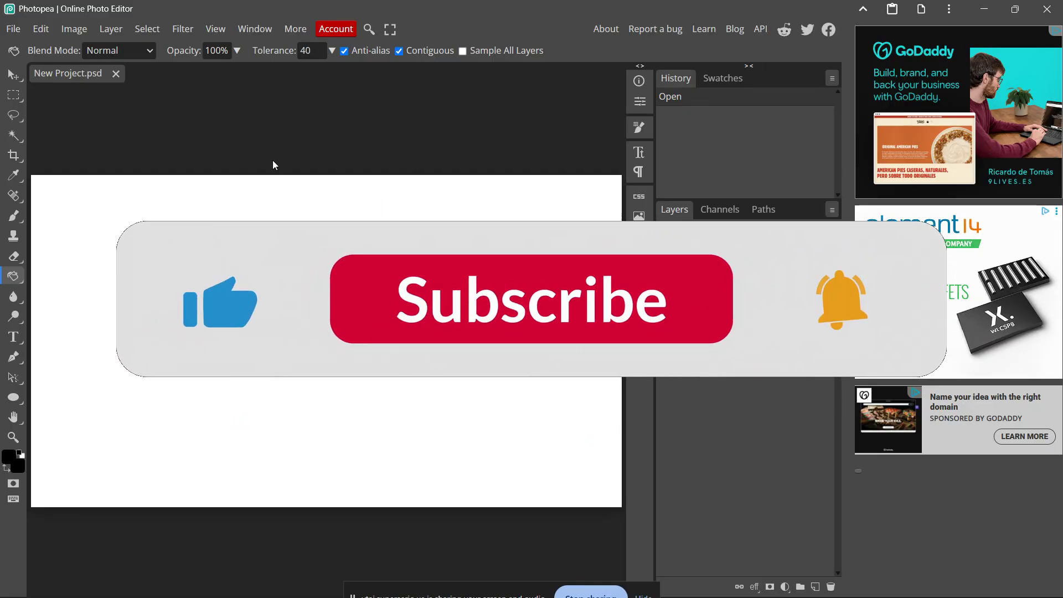
Create a new 1920 × 1080 px project at 72 DPI with a black background
click(13, 29)
click(27, 50)
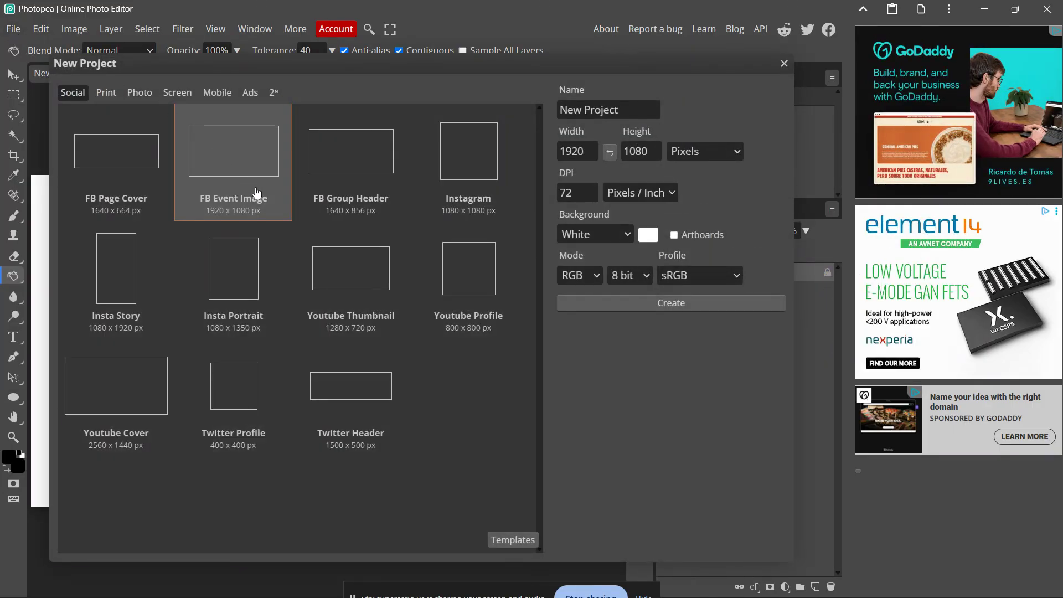
click(620, 235)
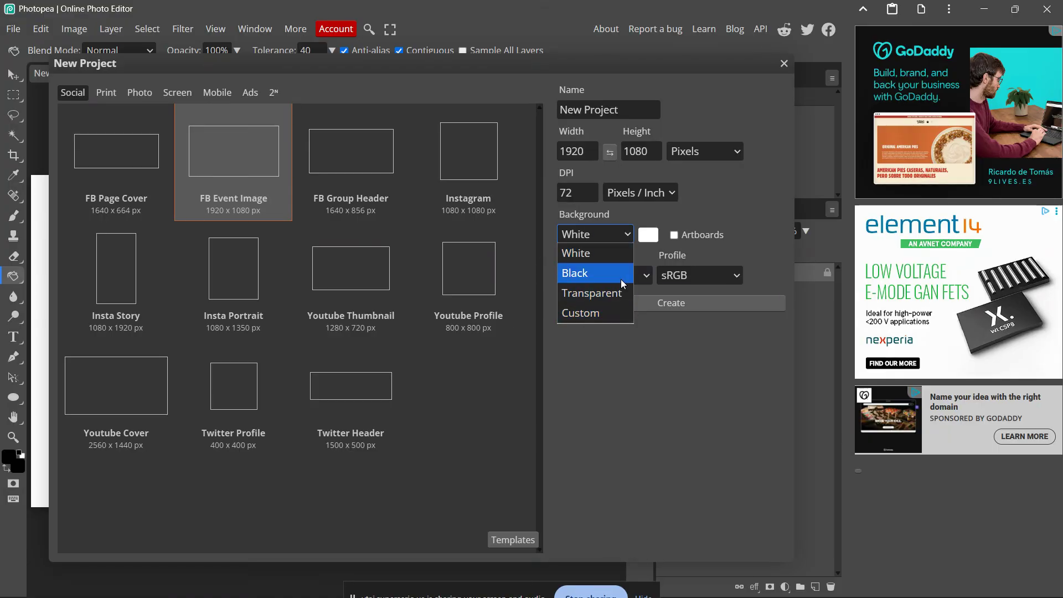
click(574, 273)
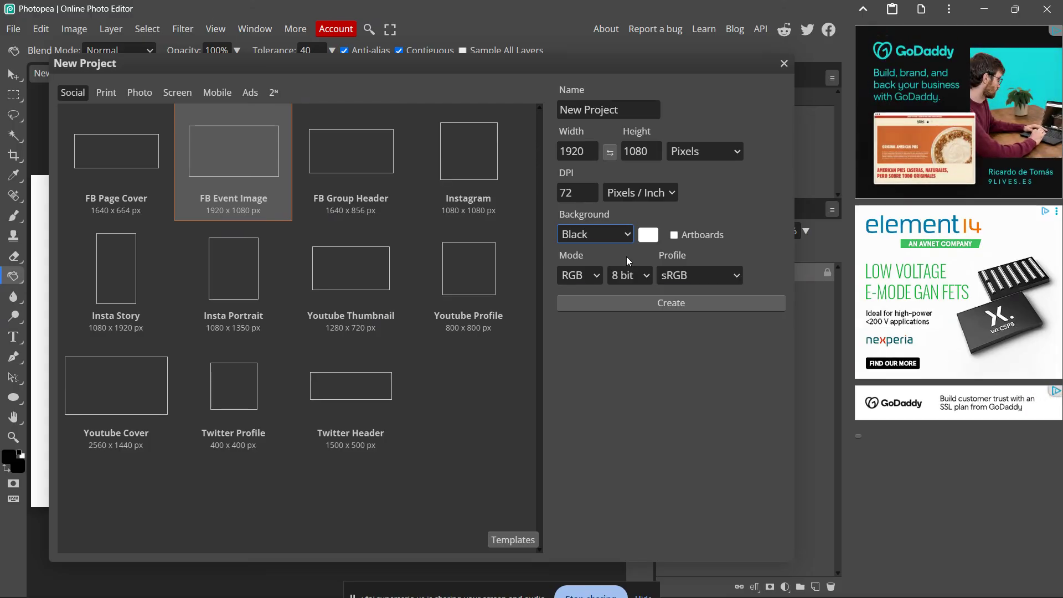
click(633, 306)
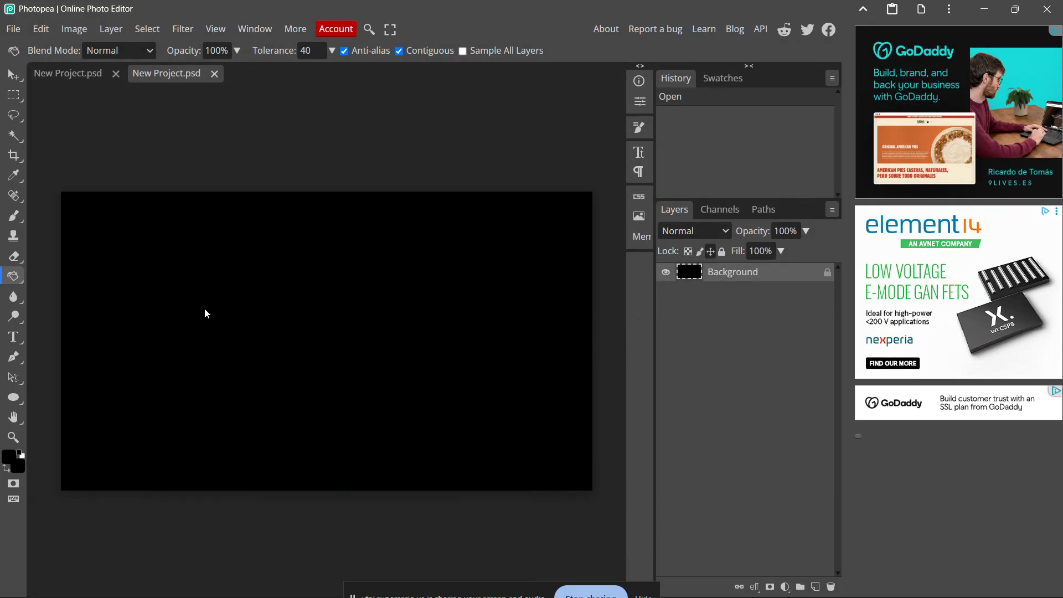
Start a text layer on the canvas and set the foreground colour to white (ffffff)
key(t)
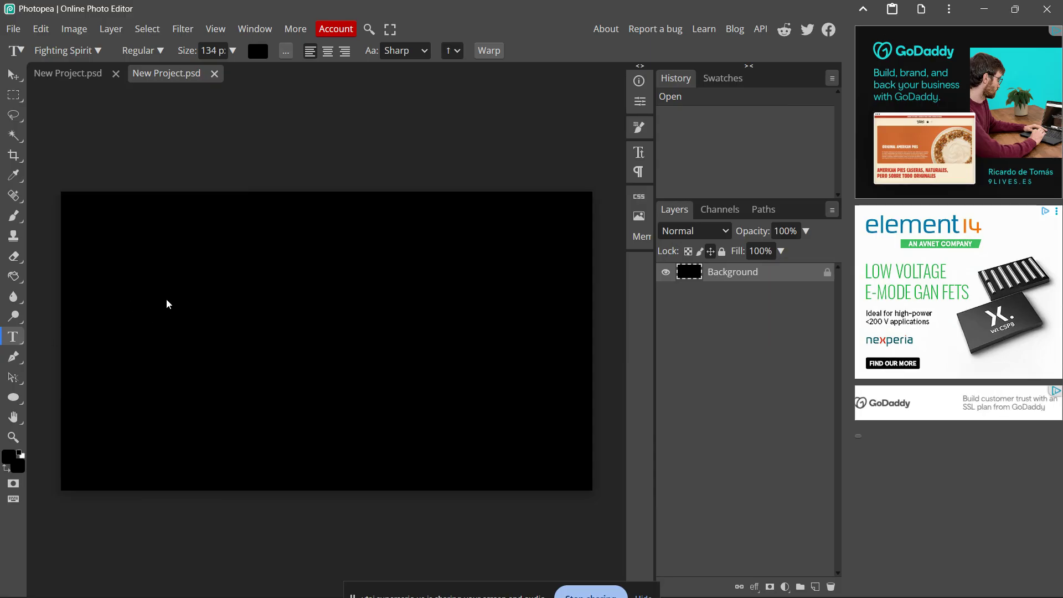
click(209, 324)
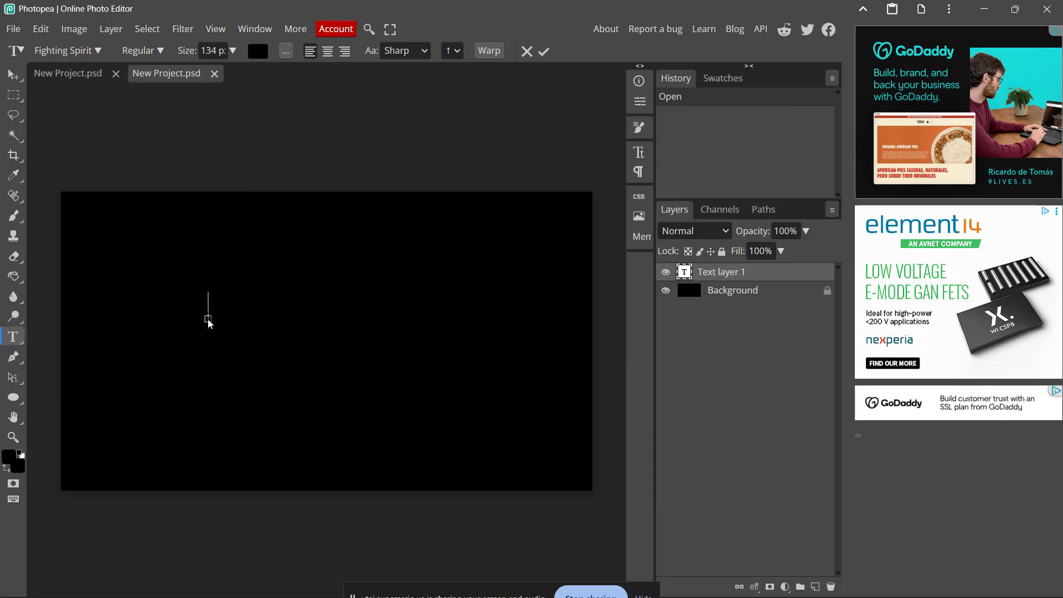
click(11, 464)
drag(210, 301, 66, 129)
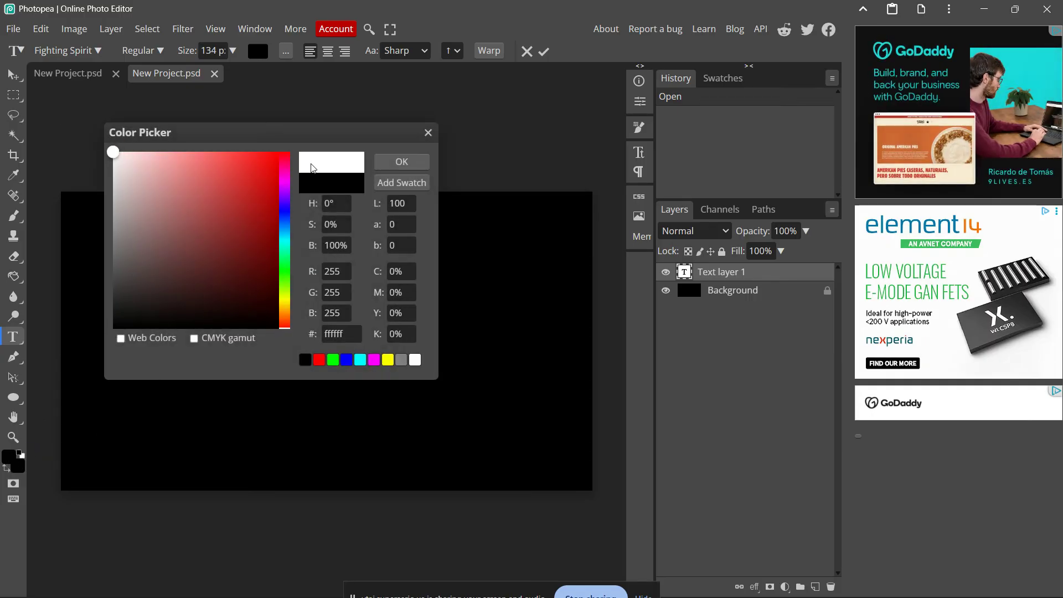
click(402, 162)
Set the text font to Bungee Inline and the text colour to off-white f4f4f4
click(84, 55)
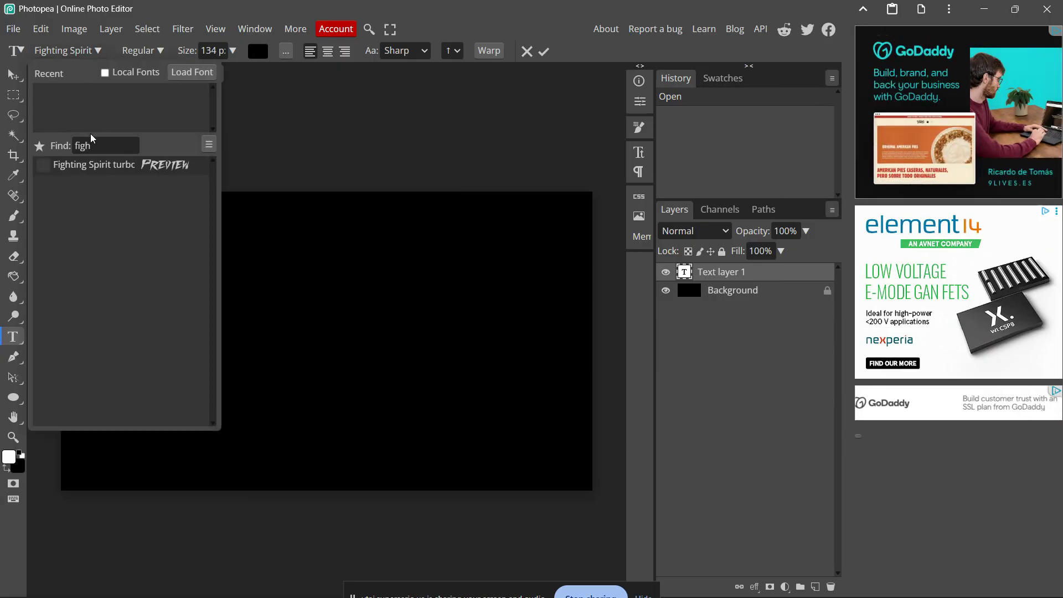
drag(91, 145, 73, 149)
text(bun)
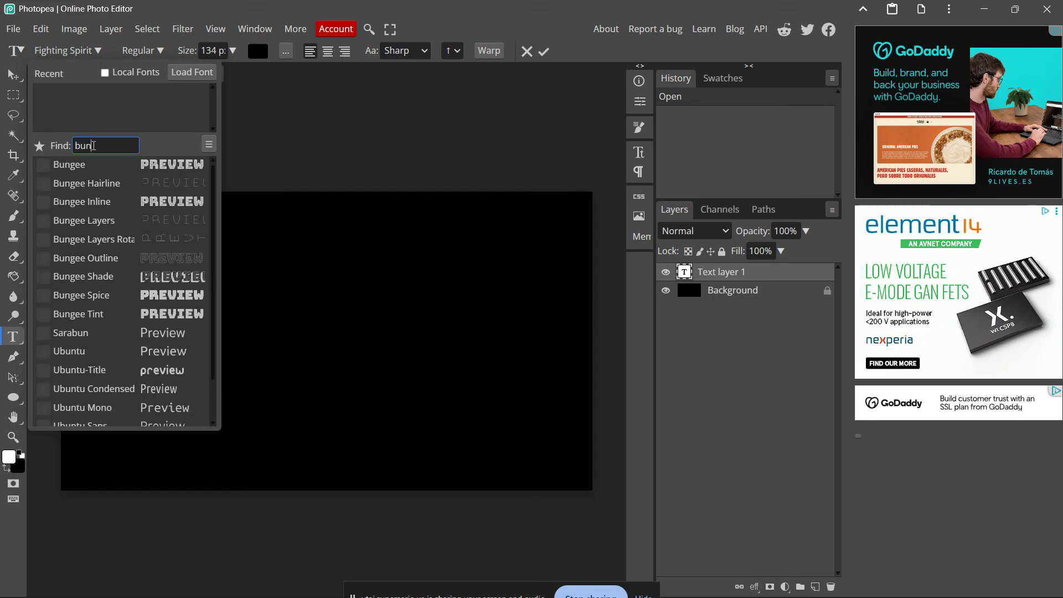
click(101, 161)
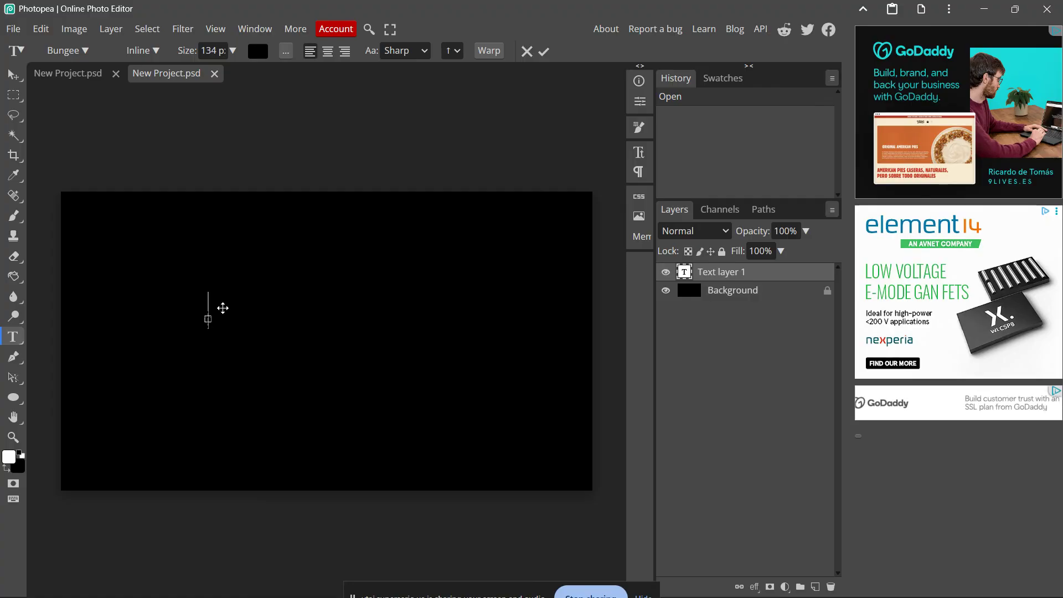
click(257, 51)
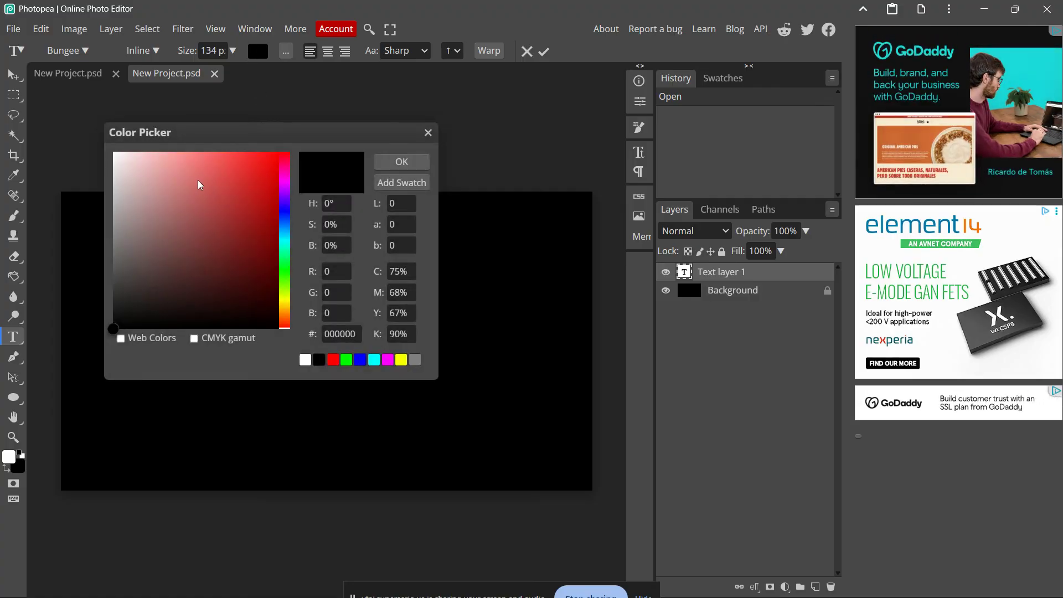
drag(197, 181, 105, 159)
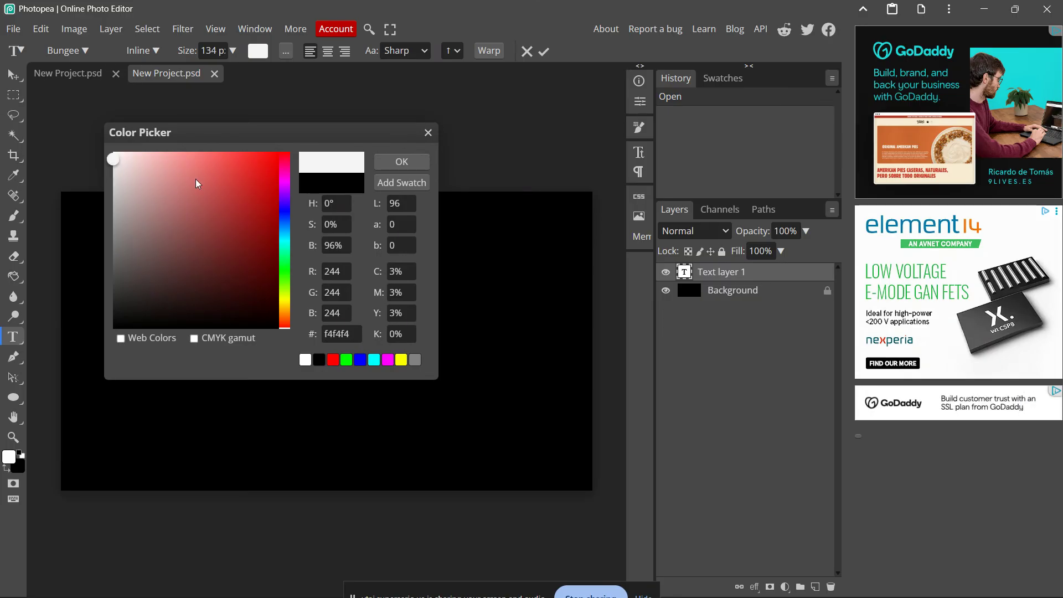
click(412, 166)
Enter the text "NEON TEXT", move it to the centre of the canvas, and commit it
text(NEO)
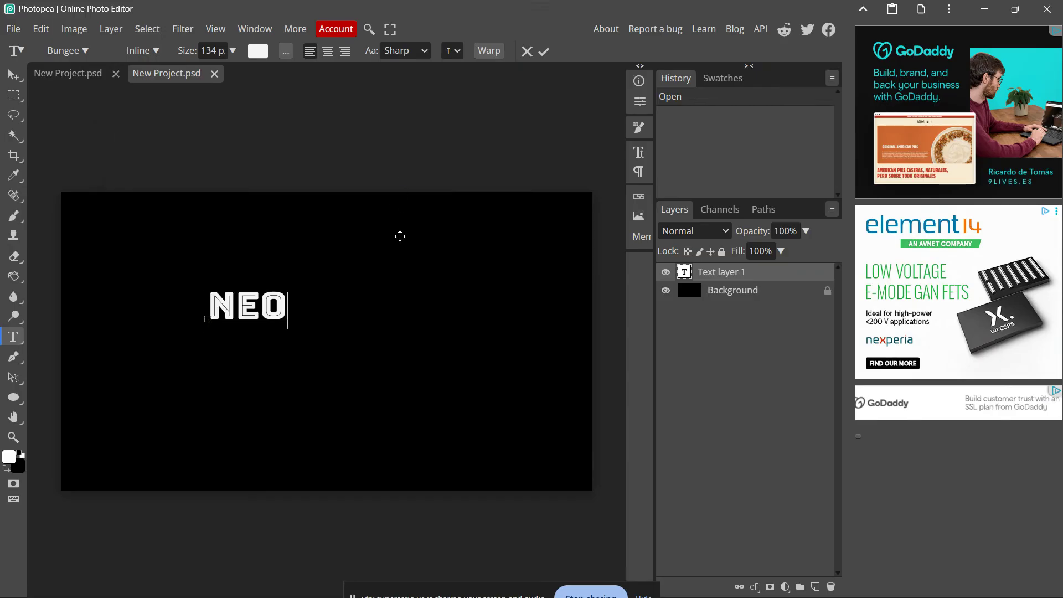
text(N TEXT)
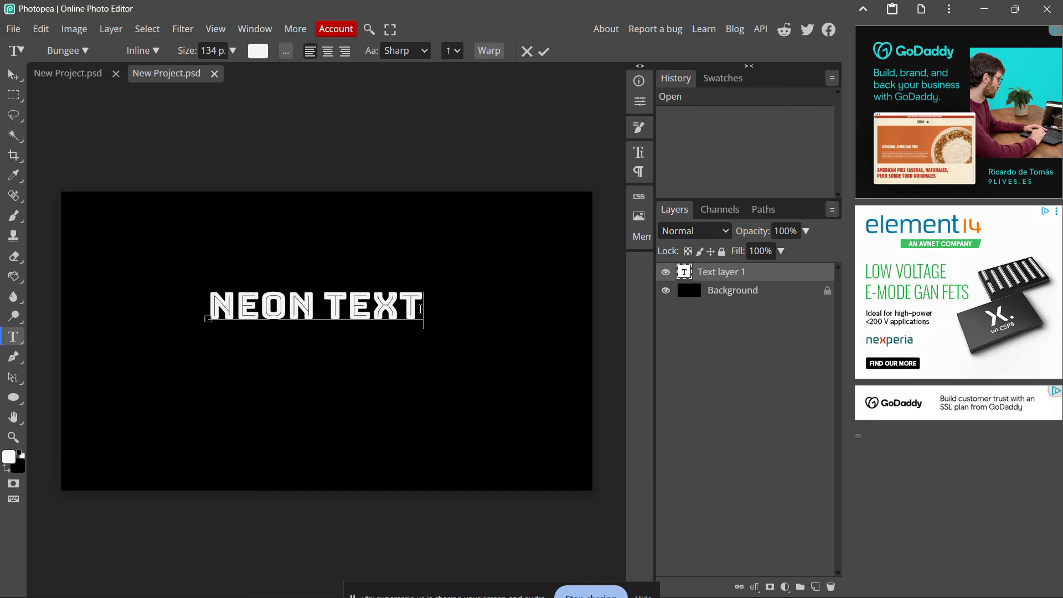
drag(433, 322, 446, 342)
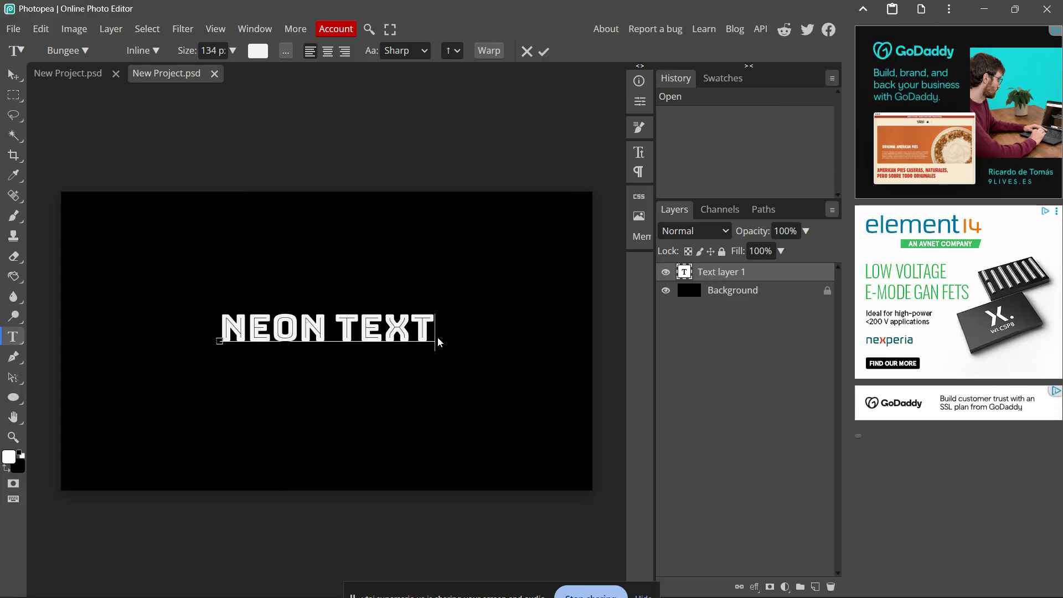
key(ctrl)
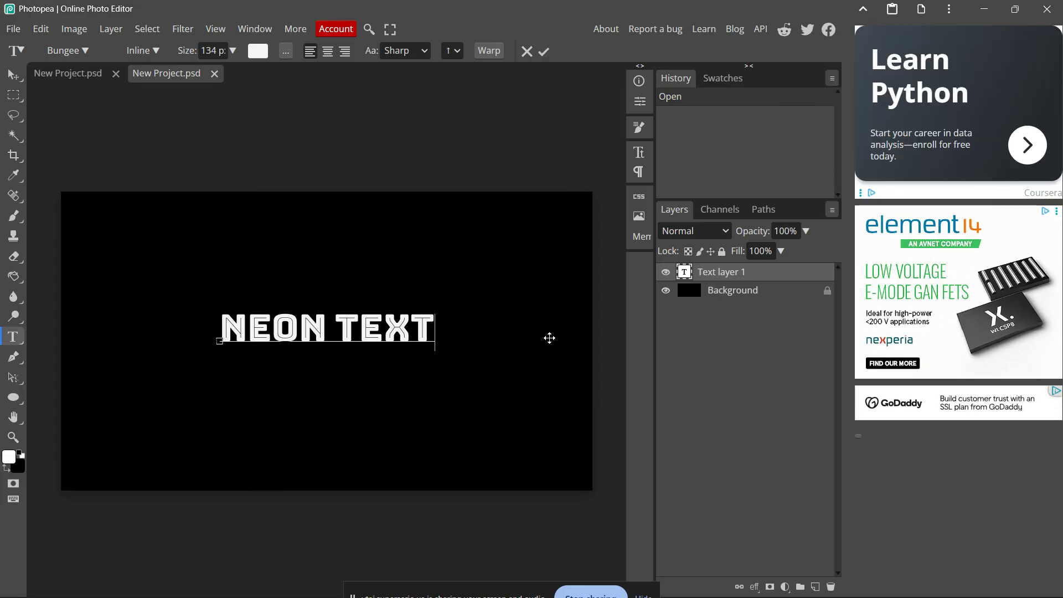
key(ctrl+Return)
key(v)
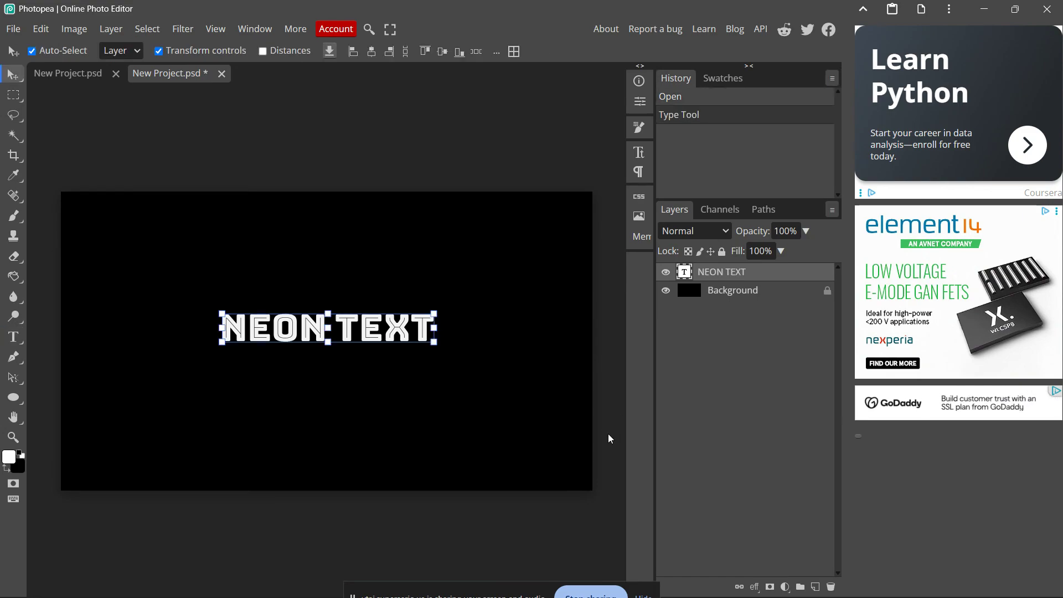
click(570, 506)
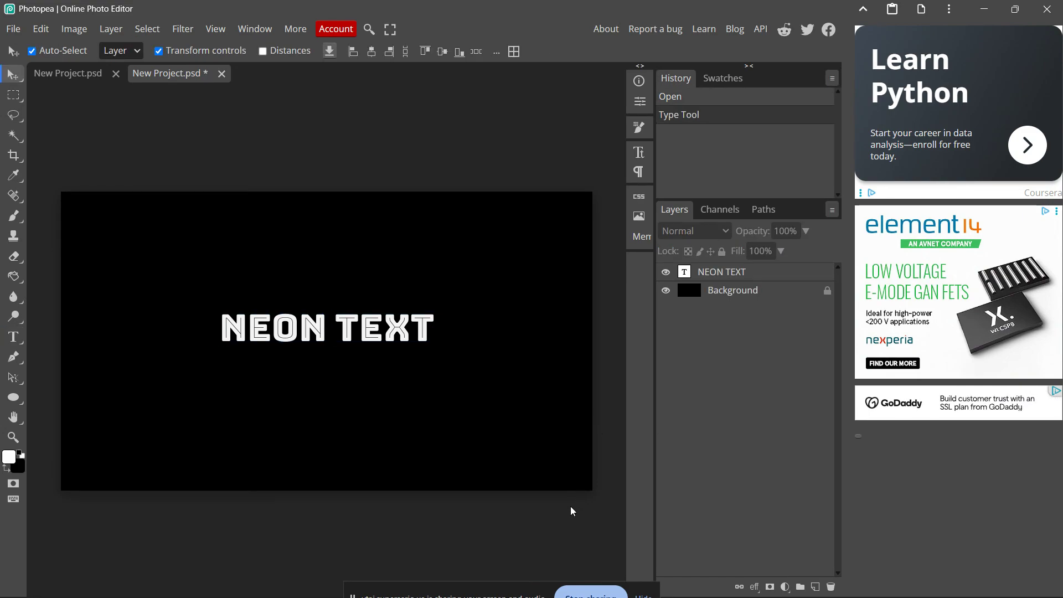
Add an Inner Glow to the NEON TEXT layer with Screen blend mode and 100% opacity
key(ctrl+plus)
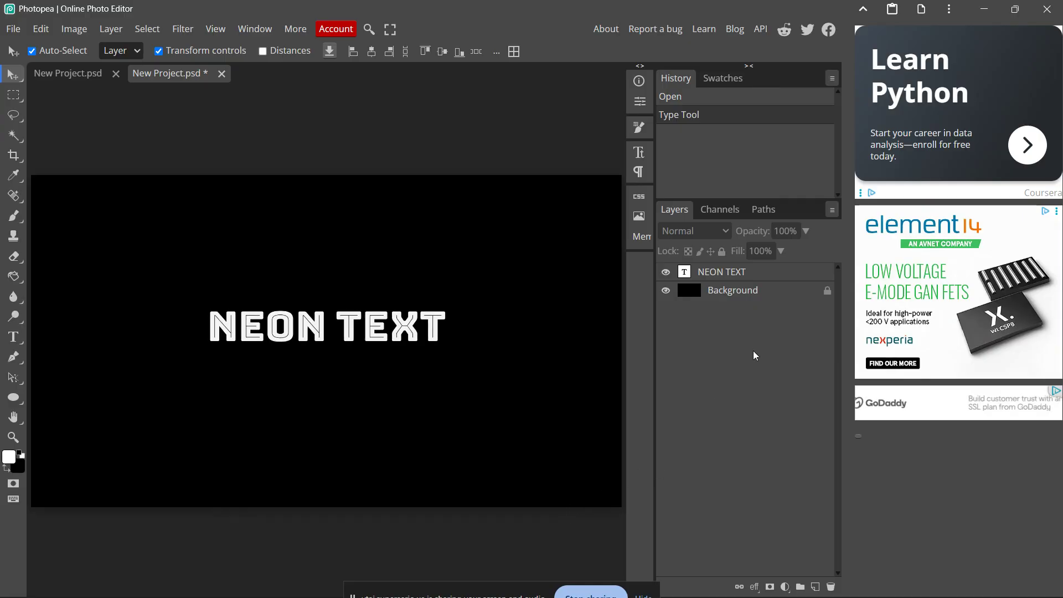
double_click(785, 273)
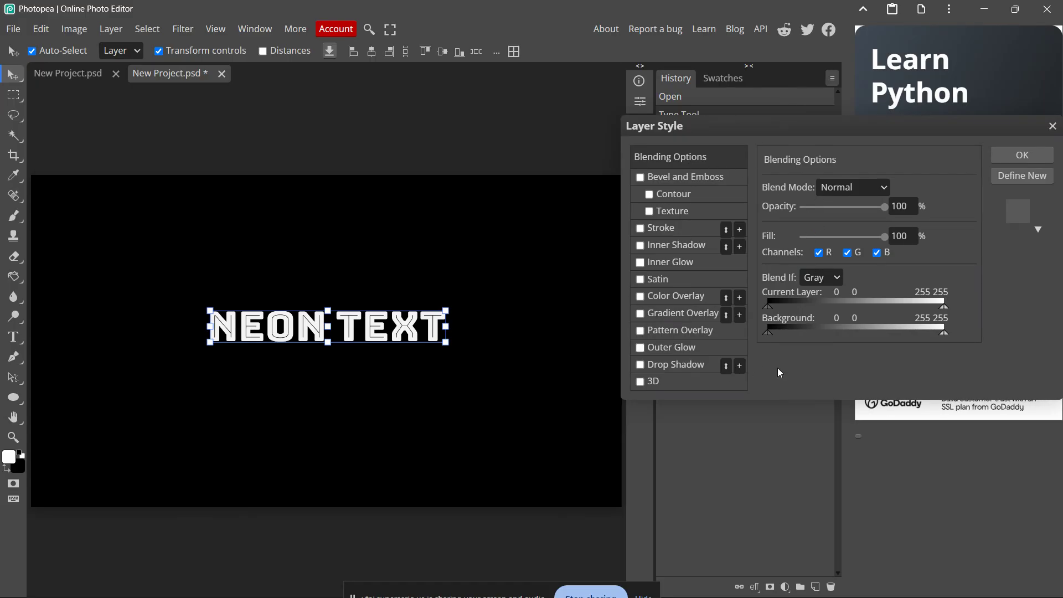
click(669, 264)
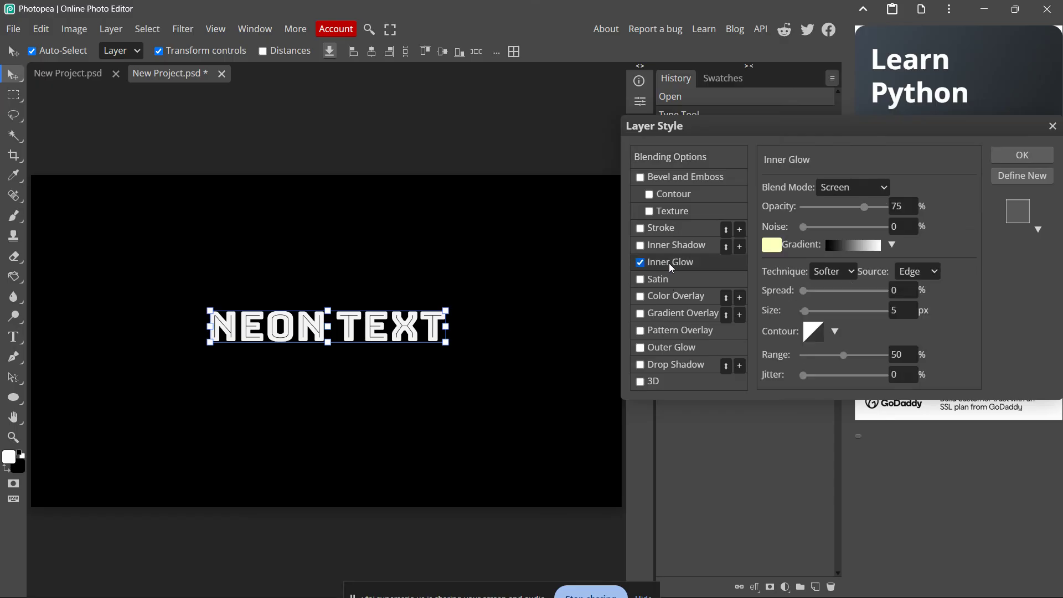
click(865, 183)
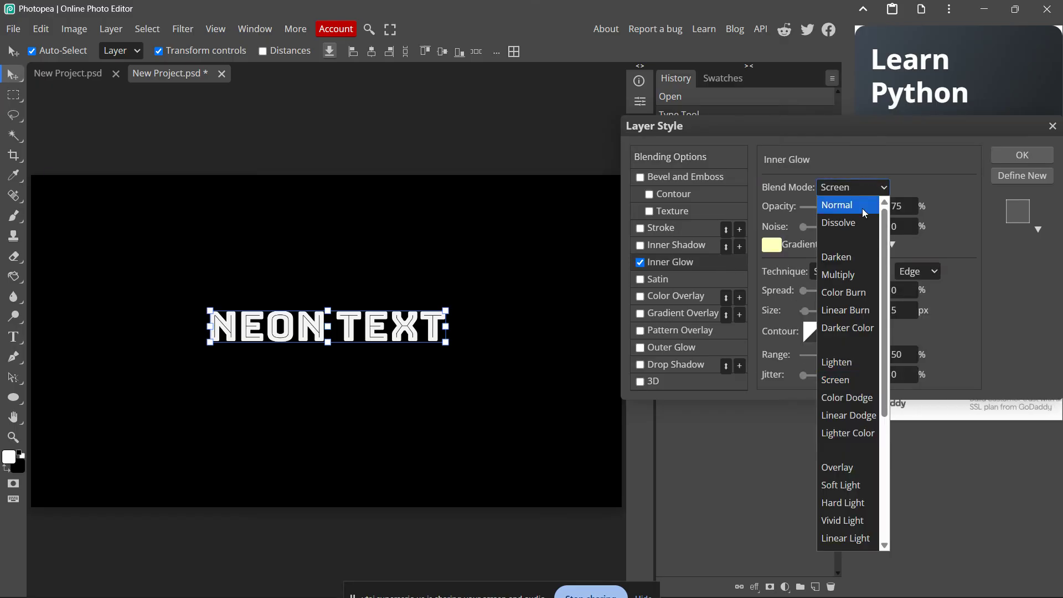
click(851, 375)
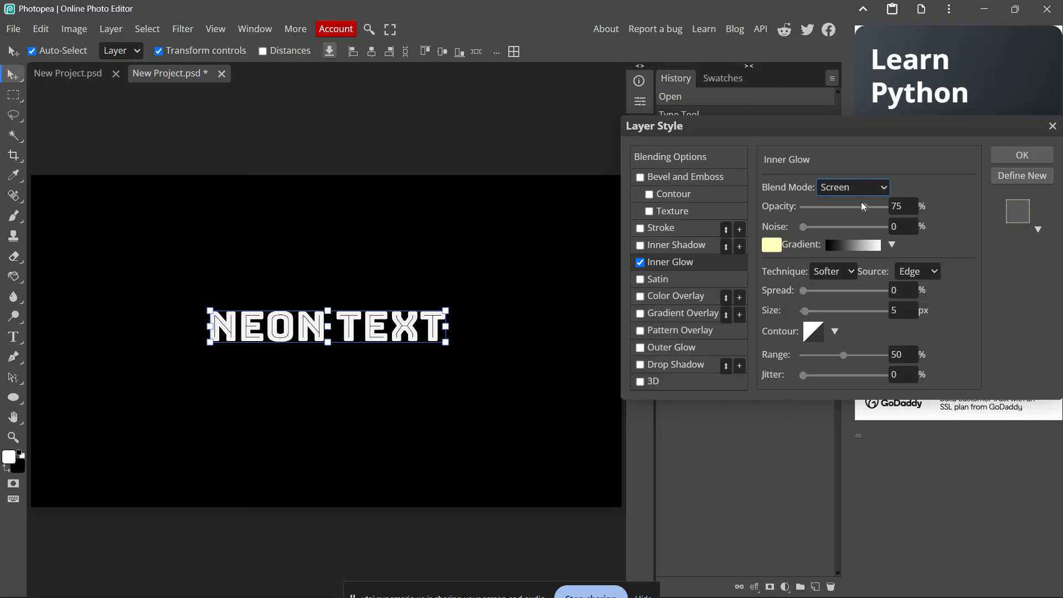
drag(863, 207, 884, 207)
Set the inner glow's colour to a bright magenta-purple and its size to 8 px
click(766, 244)
drag(409, 228, 630, 91)
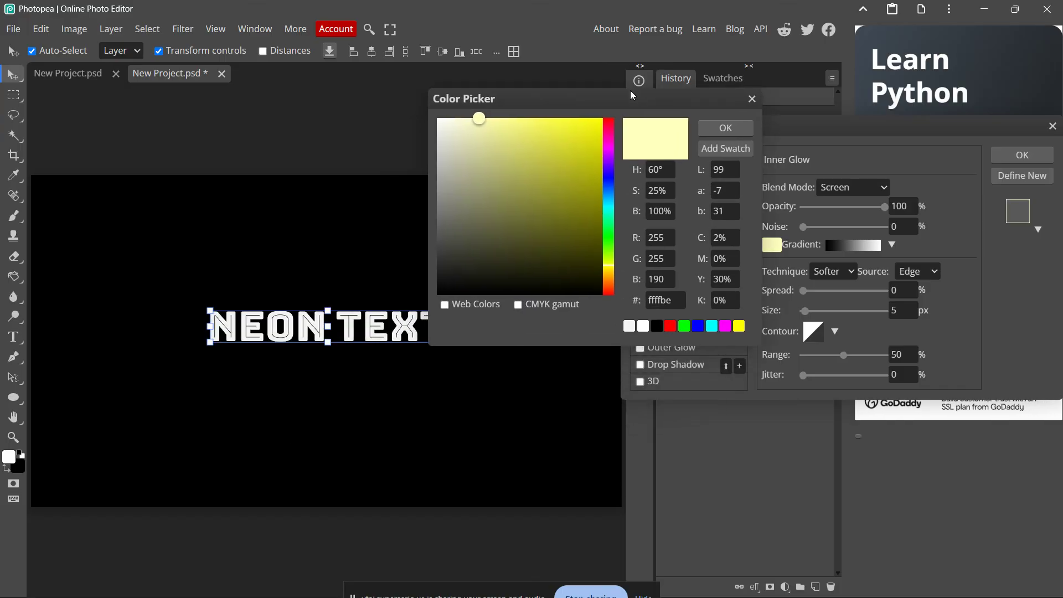
mouse_move(608, 166)
mouse_down()
mouse_move(613, 147)
mouse_move(587, 152)
mouse_move(622, 108)
mouse_up()
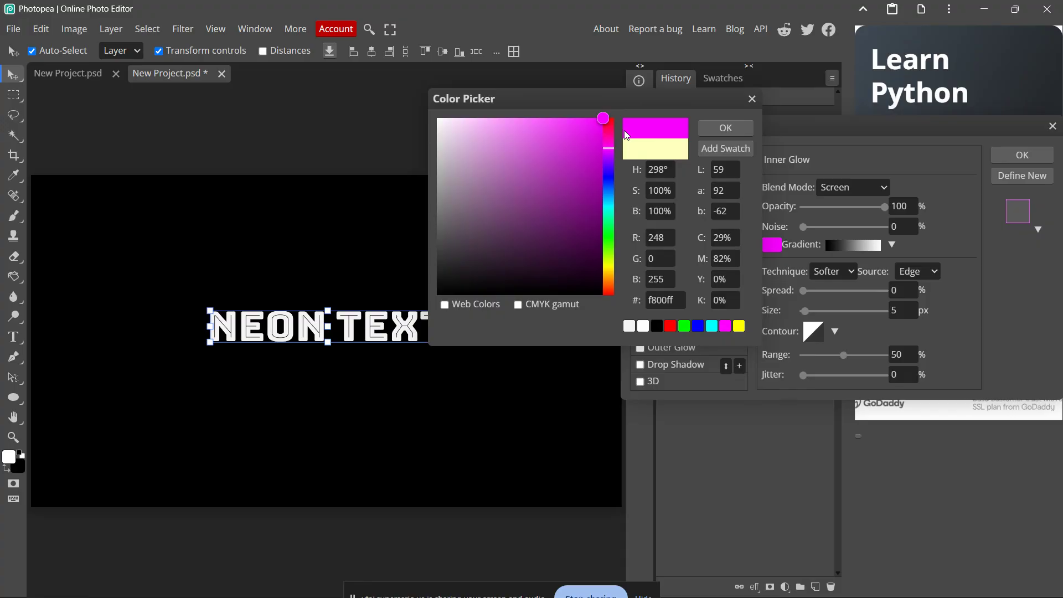
click(611, 151)
click(715, 131)
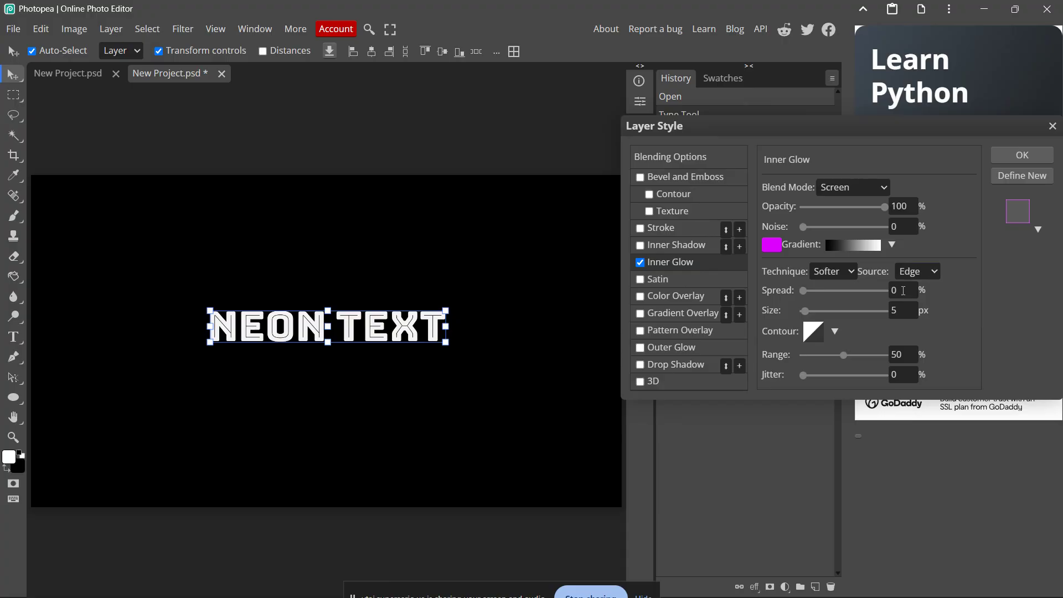
double_click(892, 313)
text(8)
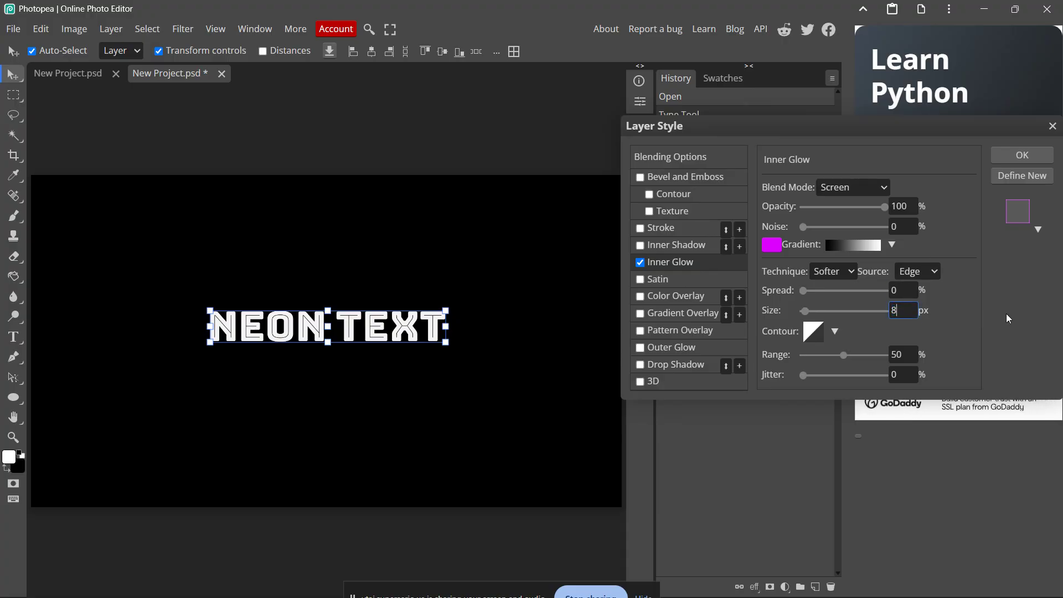
key(Return)
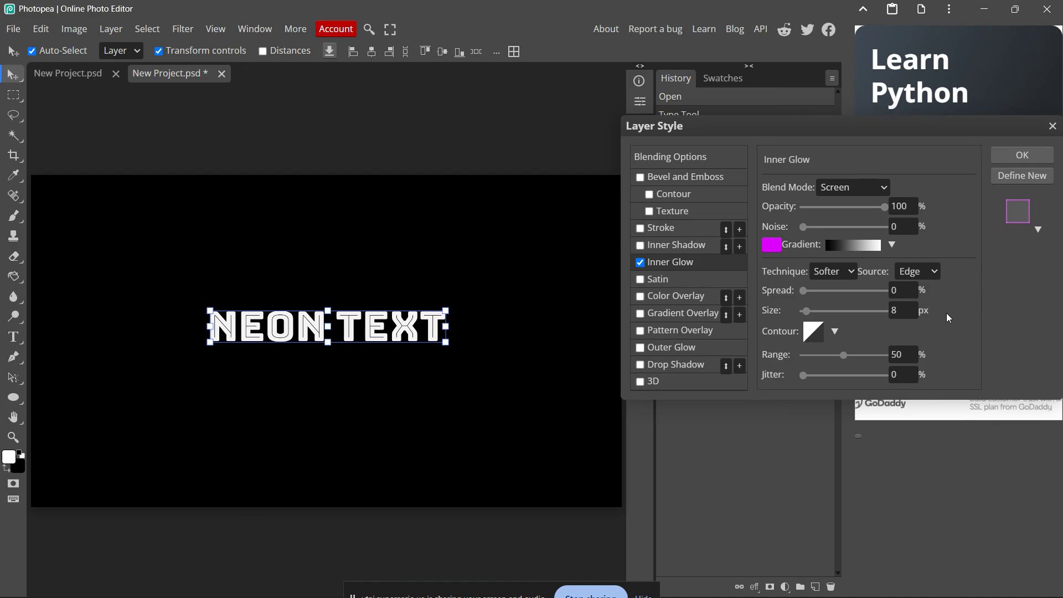
Enable Outer Glow on the text layer and set its colour to purple ba00ff
click(640, 348)
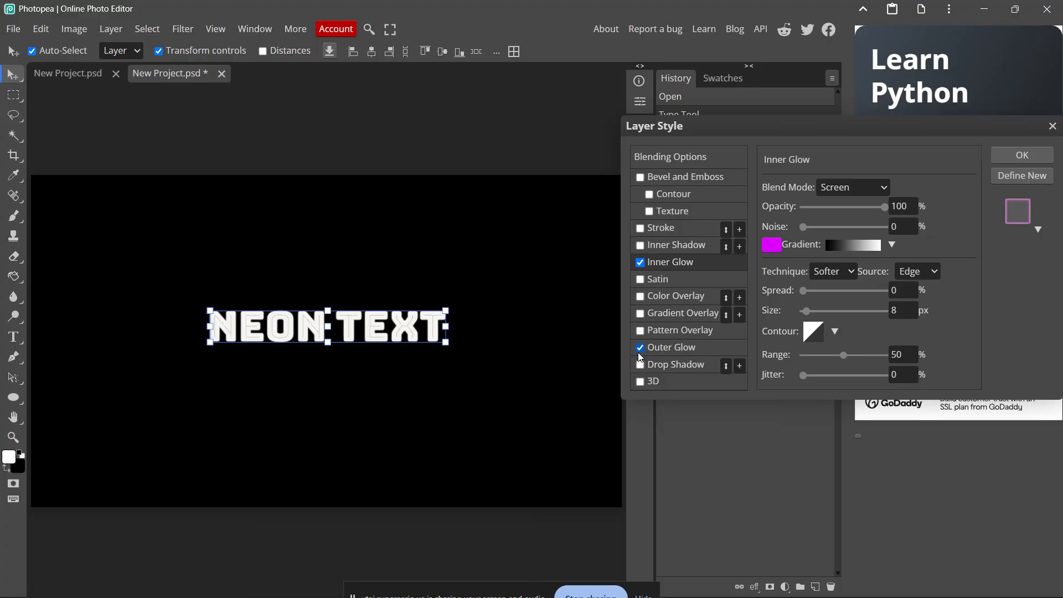
click(681, 349)
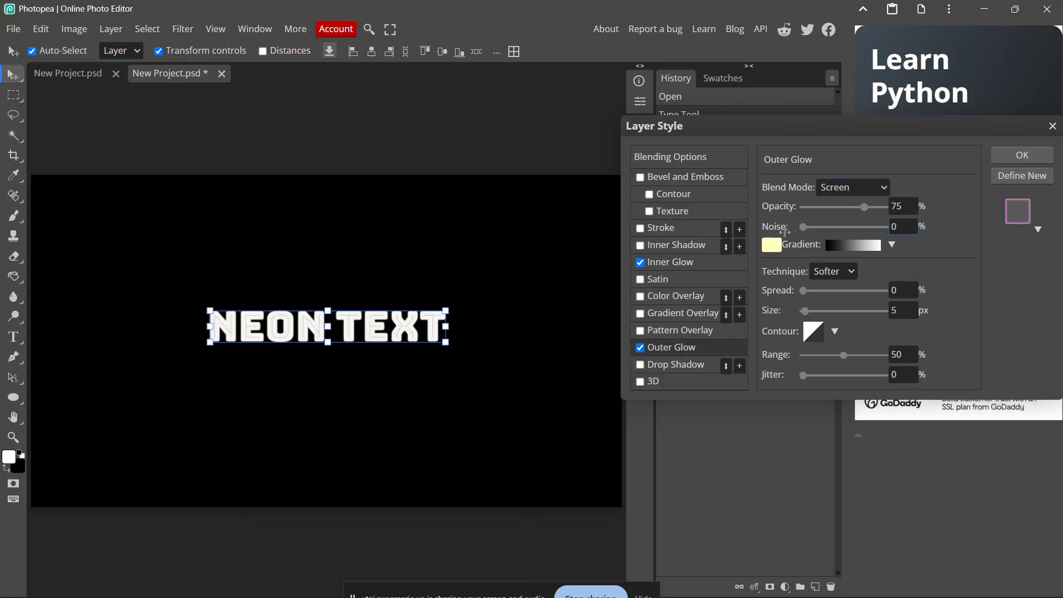
click(772, 246)
drag(587, 153, 613, 161)
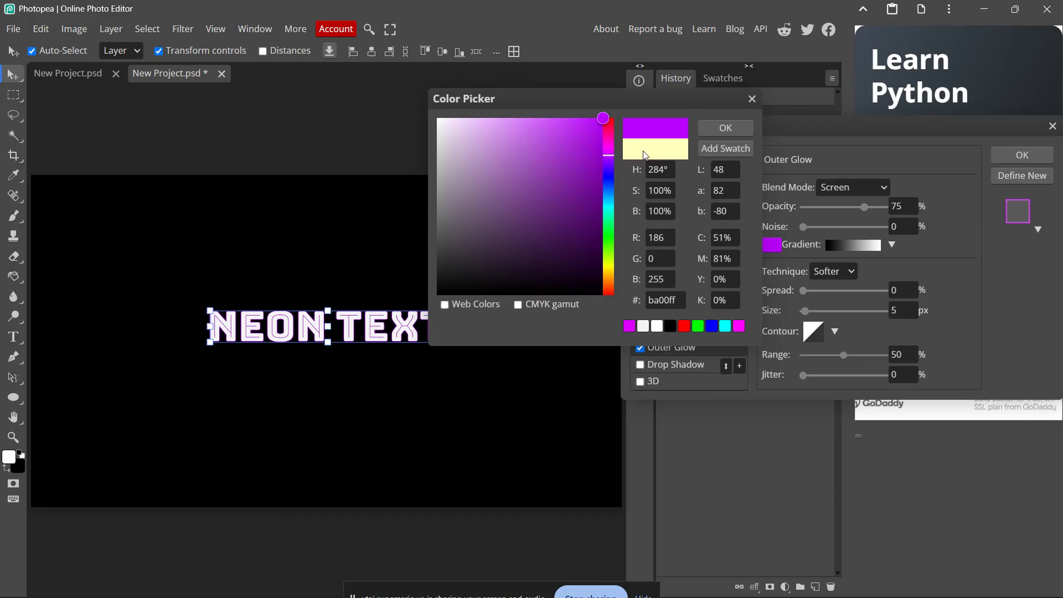
click(727, 130)
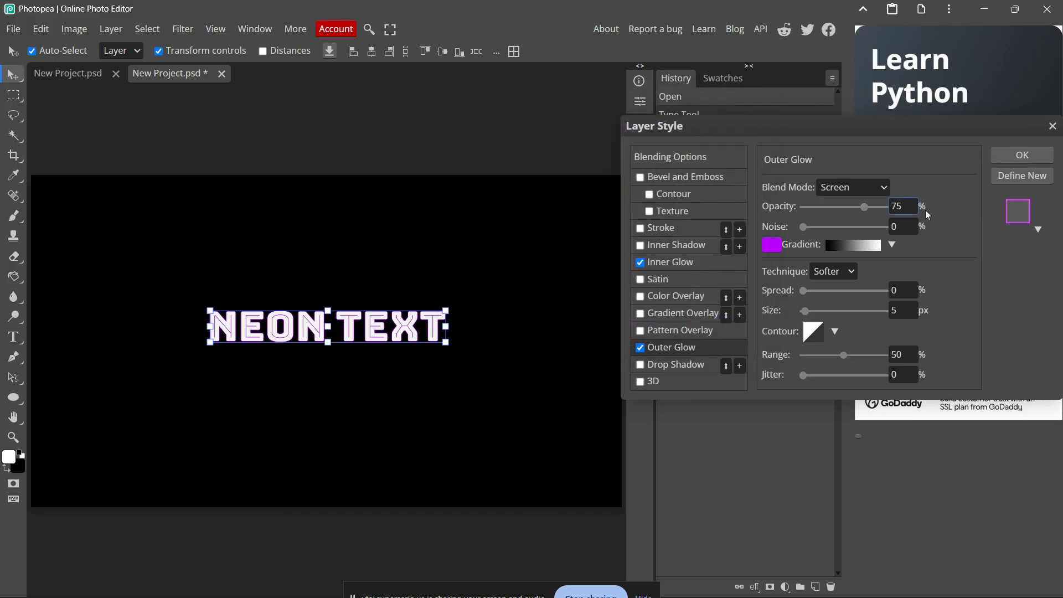
Set the outer glow's opacity to 80% and its size to 25 px
drag(908, 206, 882, 211)
click(951, 261)
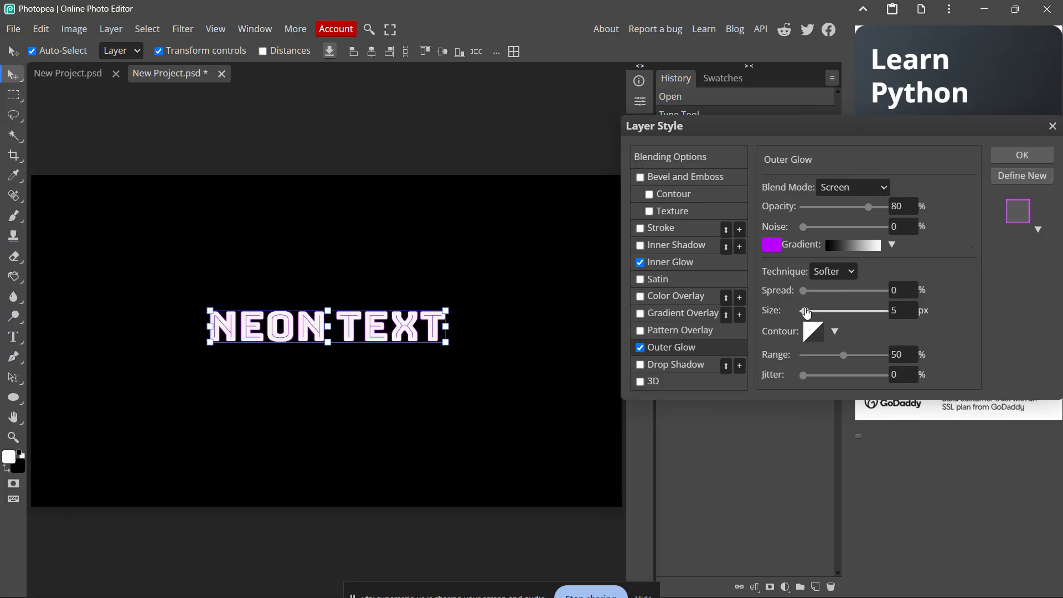
drag(806, 312, 830, 315)
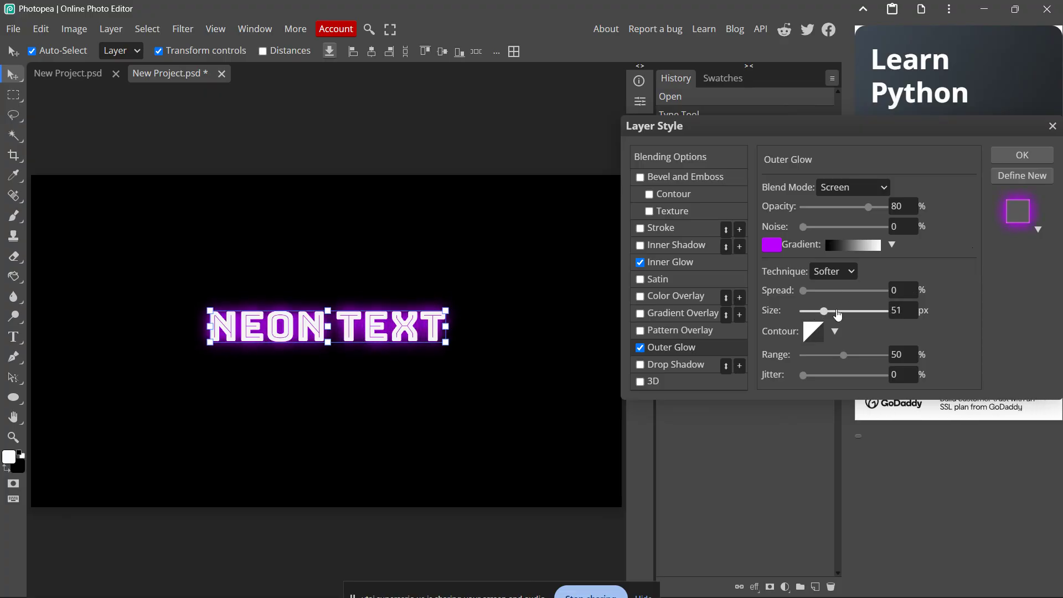
text(25)
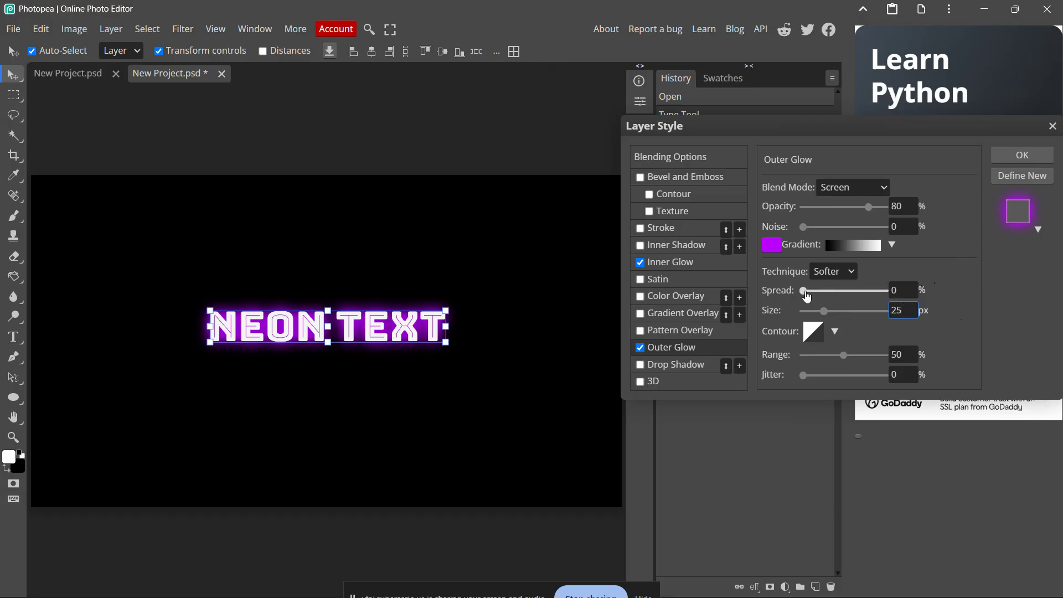
Set the outer glow's spread to 10% and enable a Drop Shadow with the Screen blend mode on the text layer
key(Return)
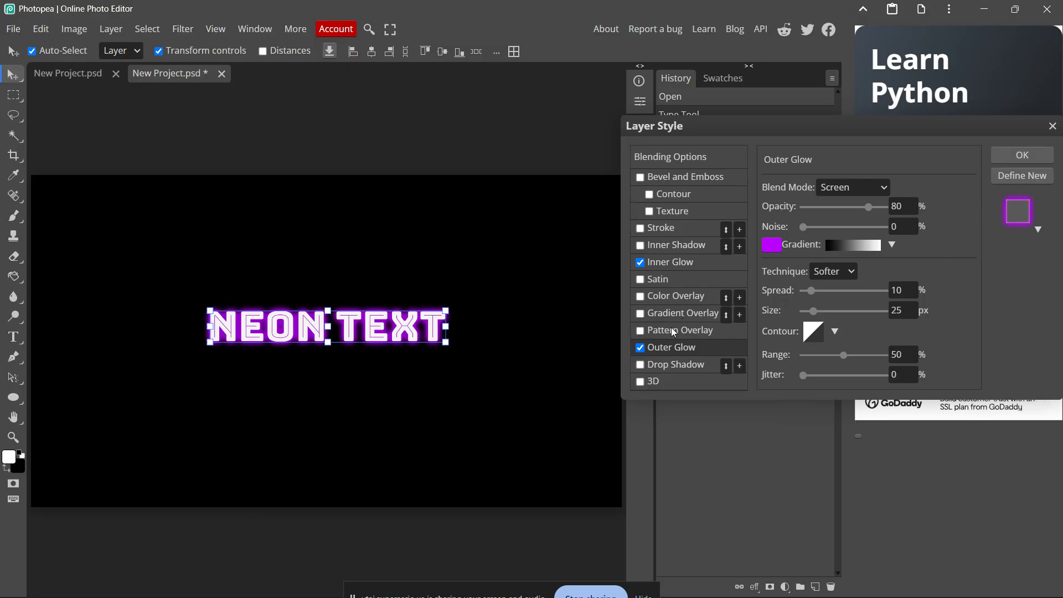
click(639, 366)
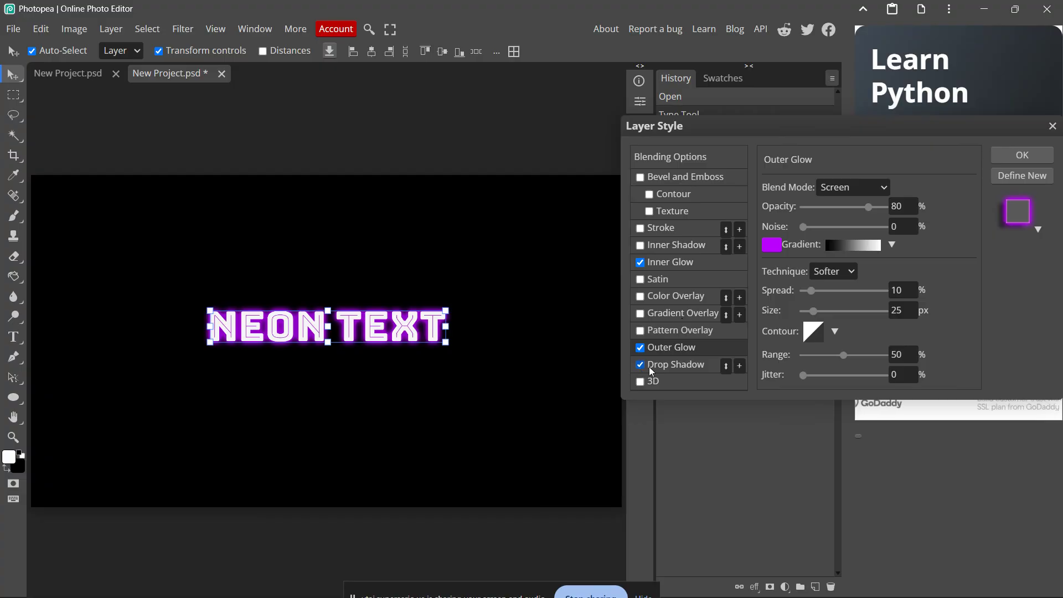
click(679, 365)
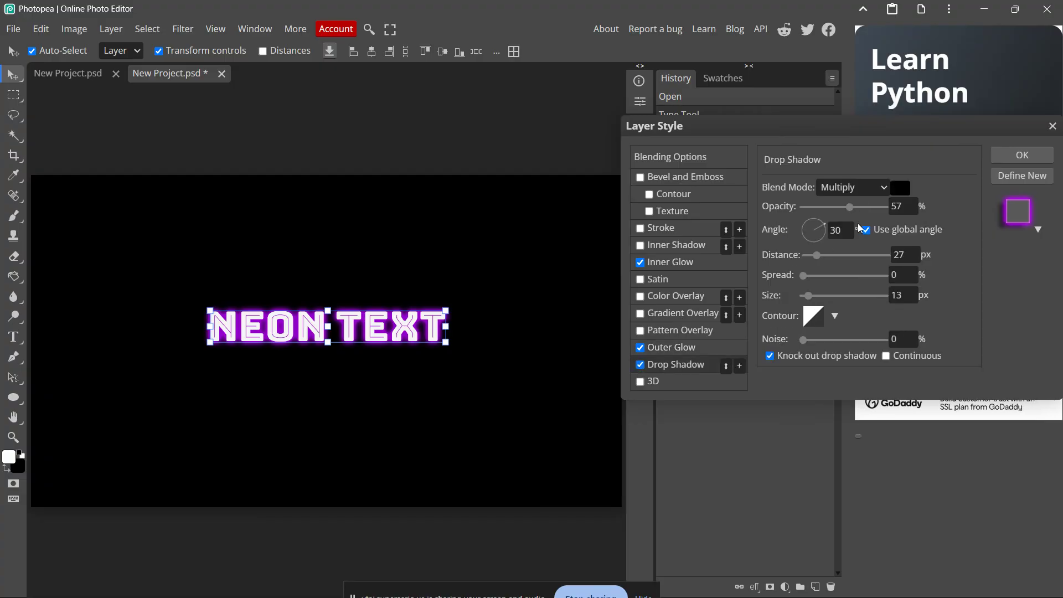
click(867, 193)
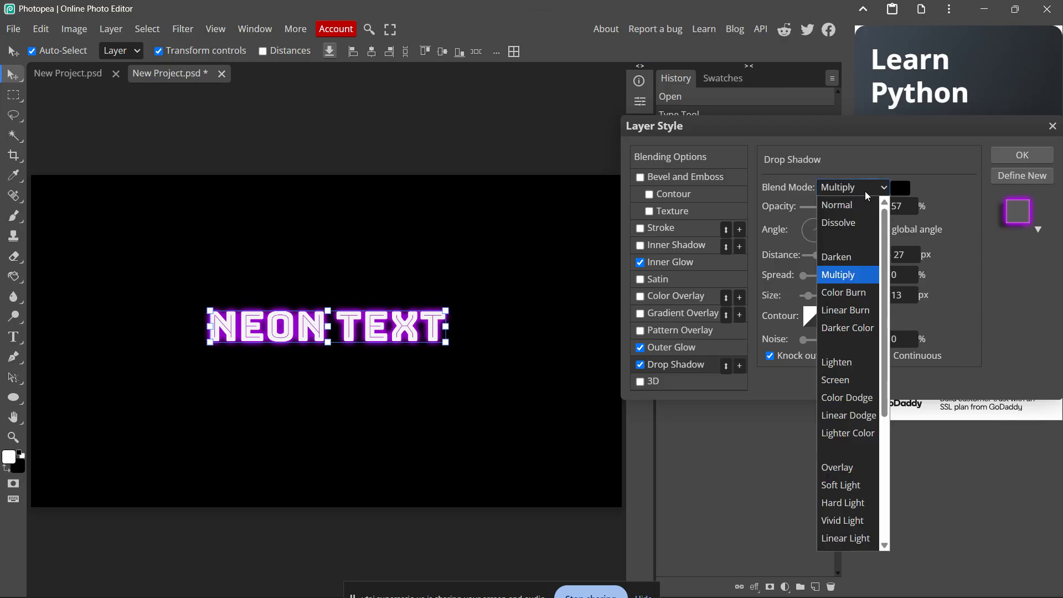
click(863, 380)
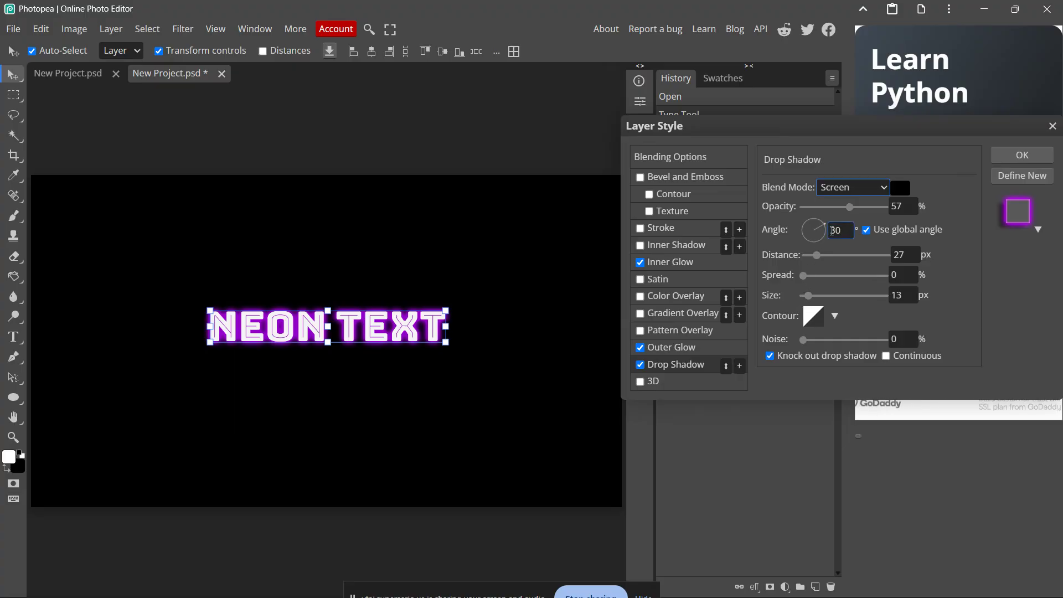
Give the drop shadow 60% opacity, a size of 67 px and a bright, fully saturated purple colour
drag(908, 204, 882, 212)
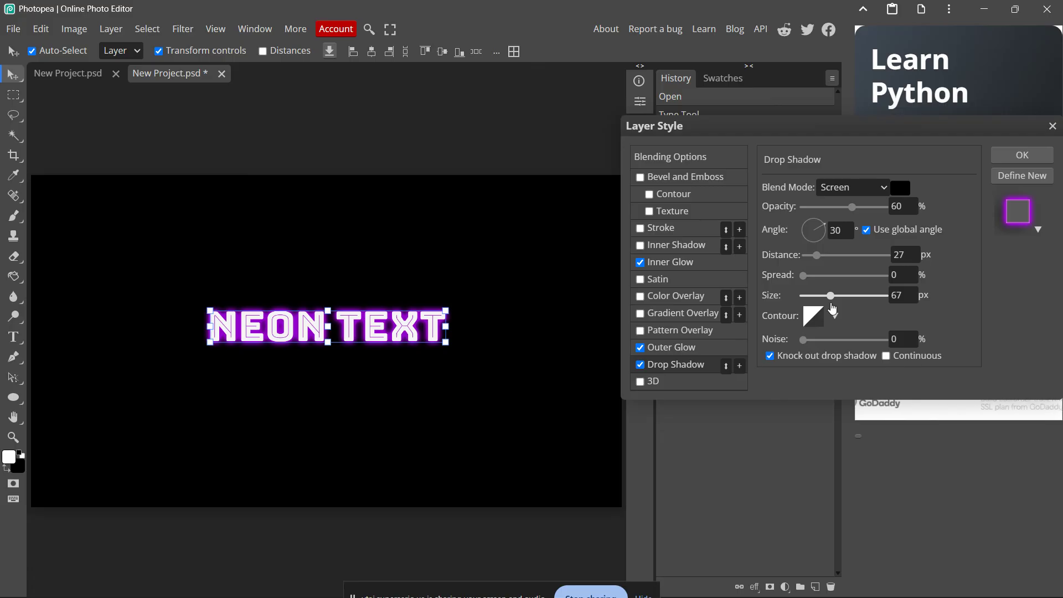
drag(829, 295, 831, 294)
click(900, 188)
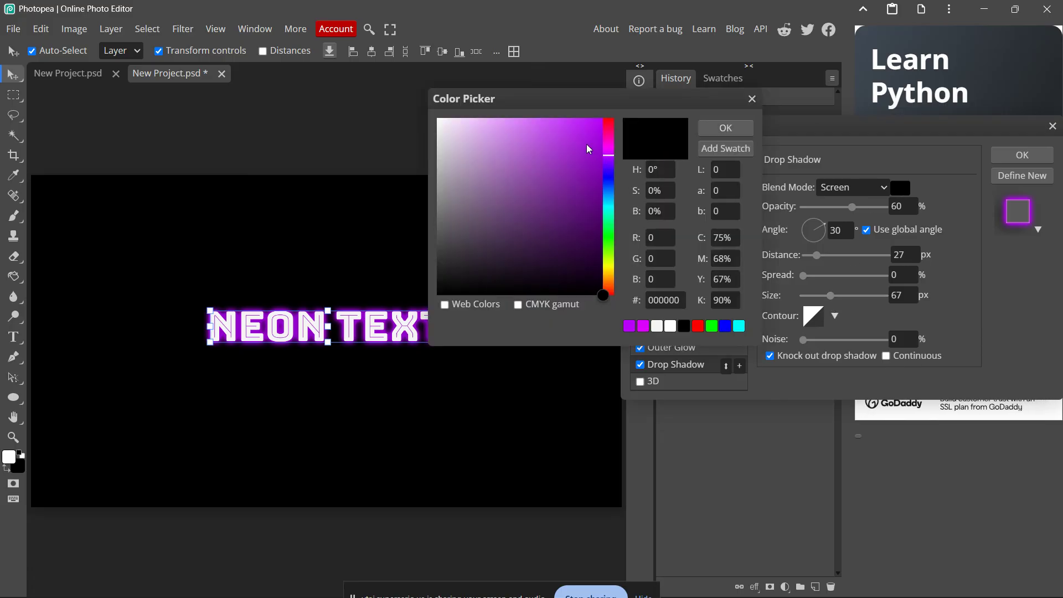
drag(586, 144, 602, 118)
click(723, 129)
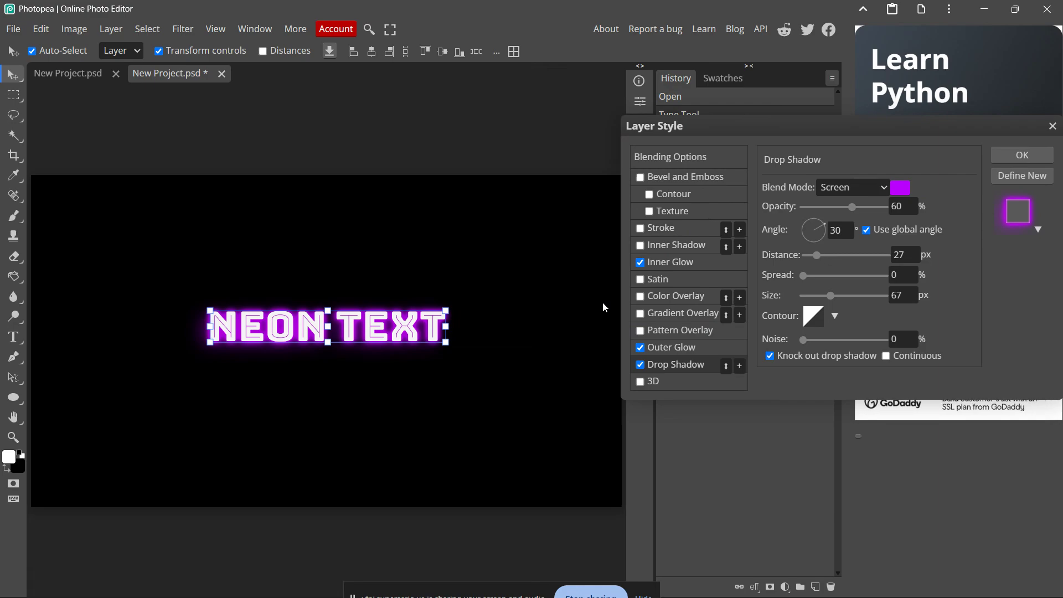
Set the drop shadow's size to 73 px and its opacity to 45%, and apply the layer styles
drag(830, 295, 833, 295)
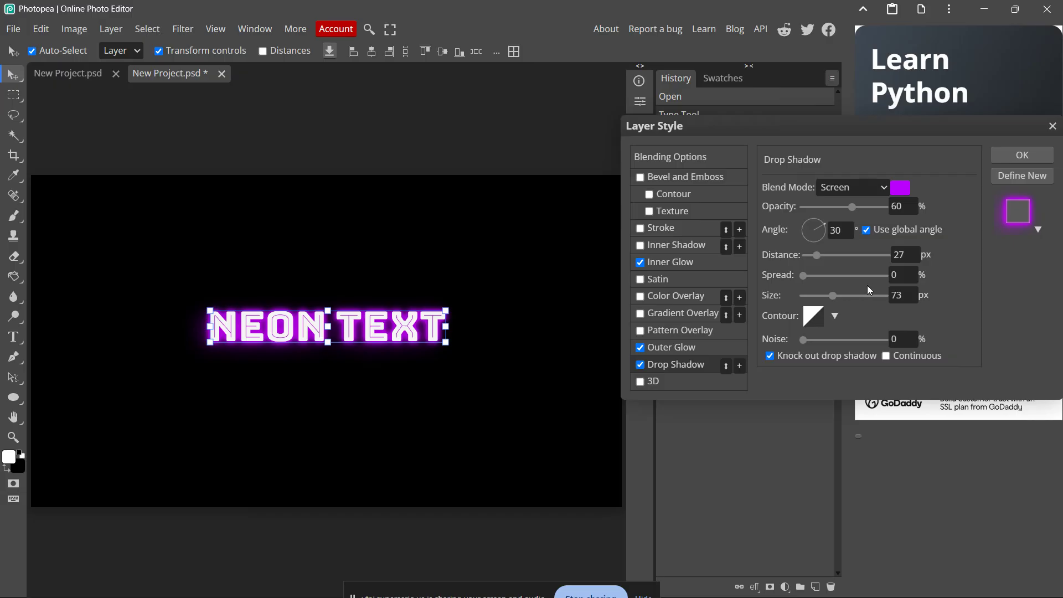
drag(852, 207, 829, 205)
scroll(349, 336, up, 3)
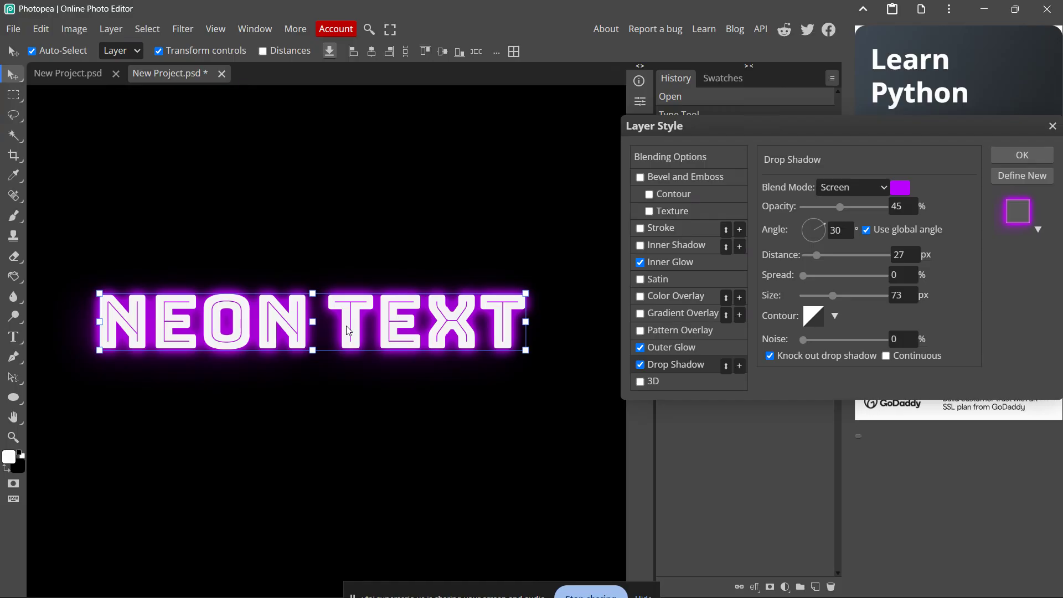
click(1005, 161)
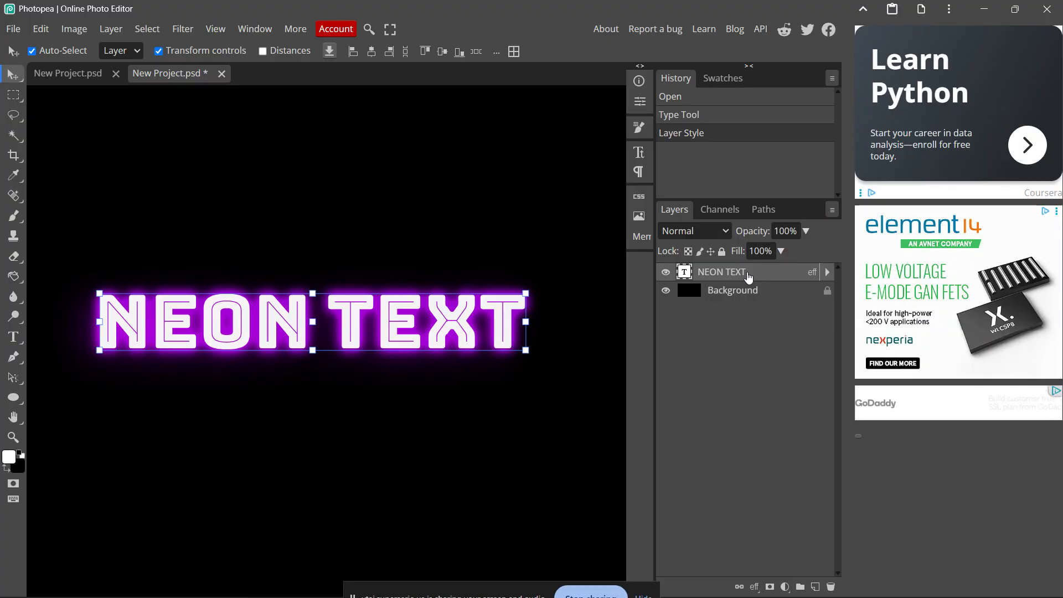